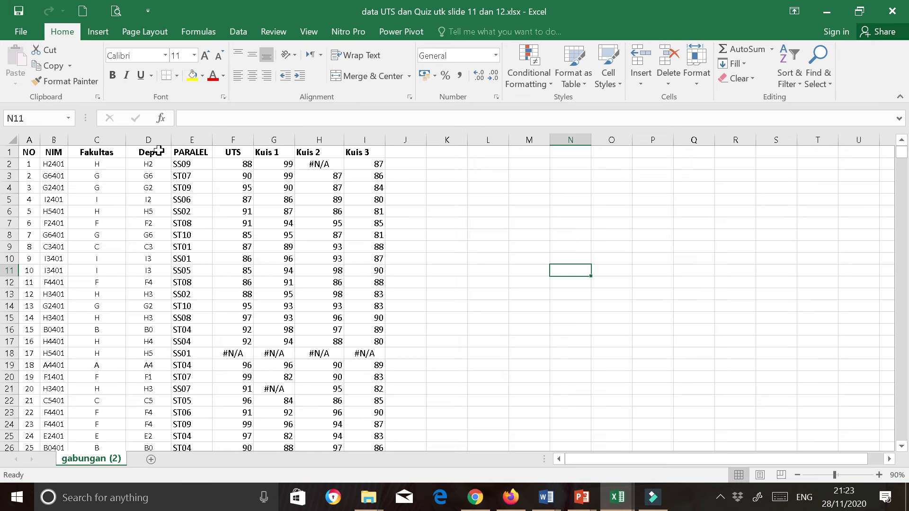
Turn on filtering for the data table's header row, starting from the PARALEL header in E1
click(192, 153)
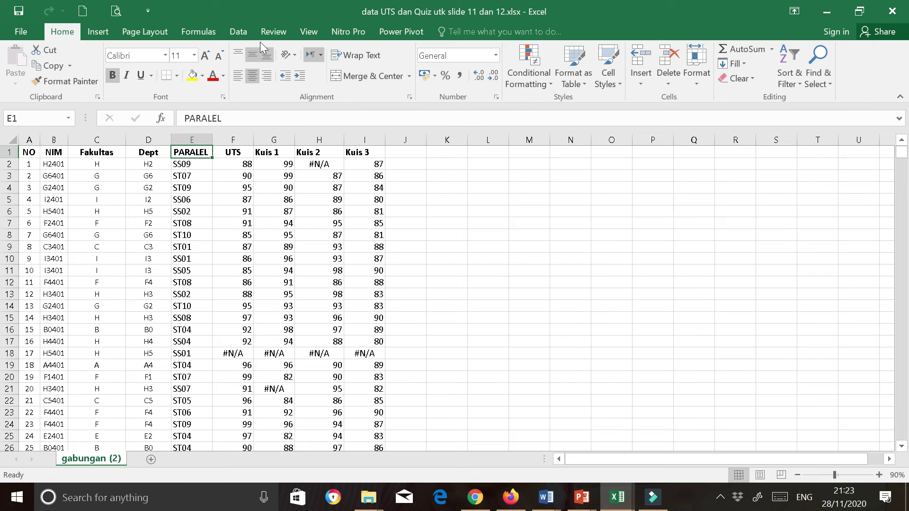
click(239, 33)
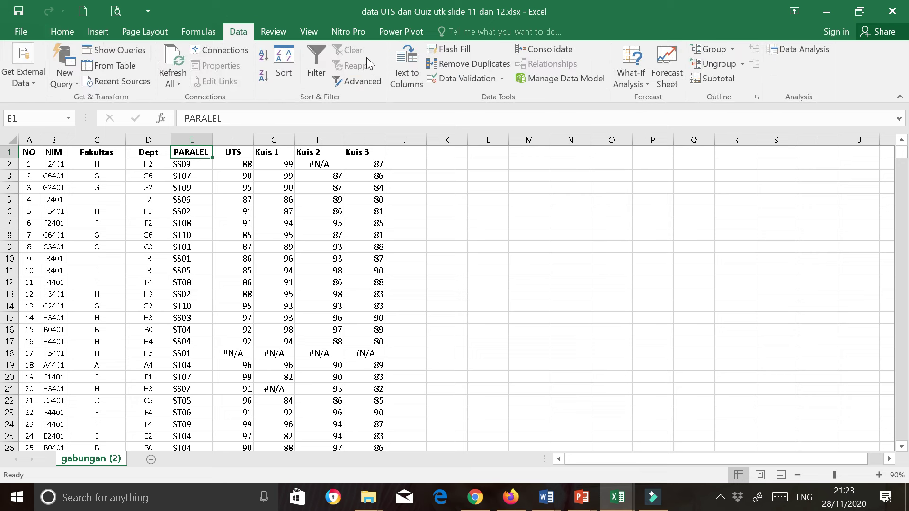
click(319, 53)
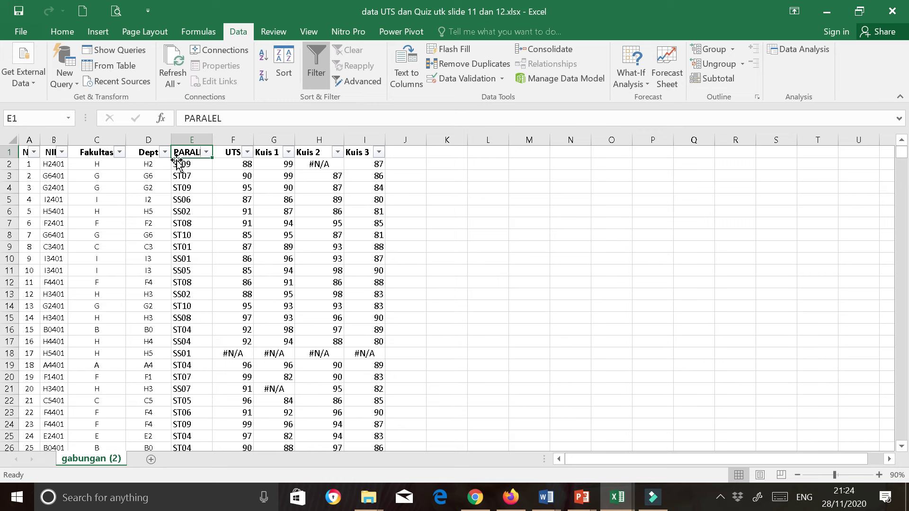
Filter the PARALEL column so that only the rows of class SS01 are shown
click(207, 152)
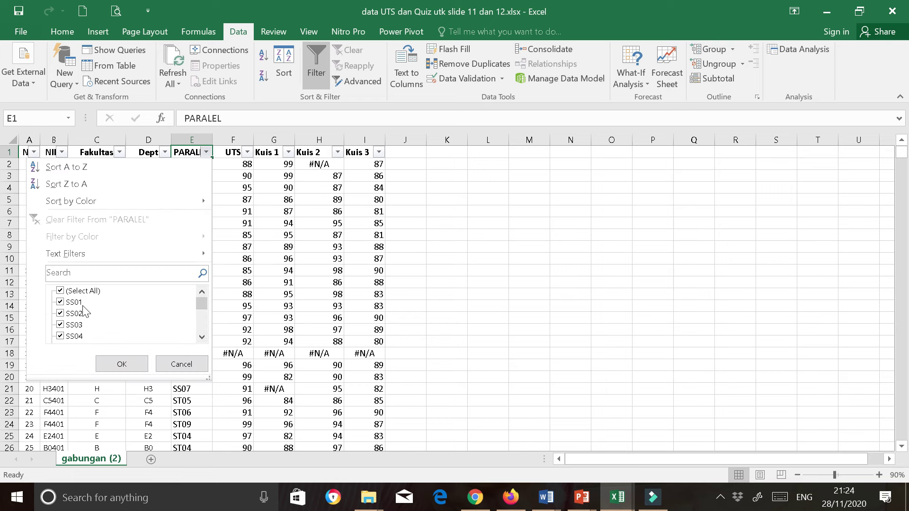
mouse_move(202, 304)
mouse_down()
mouse_move(204, 341)
mouse_move(207, 294)
mouse_up()
drag(204, 306, 198, 343)
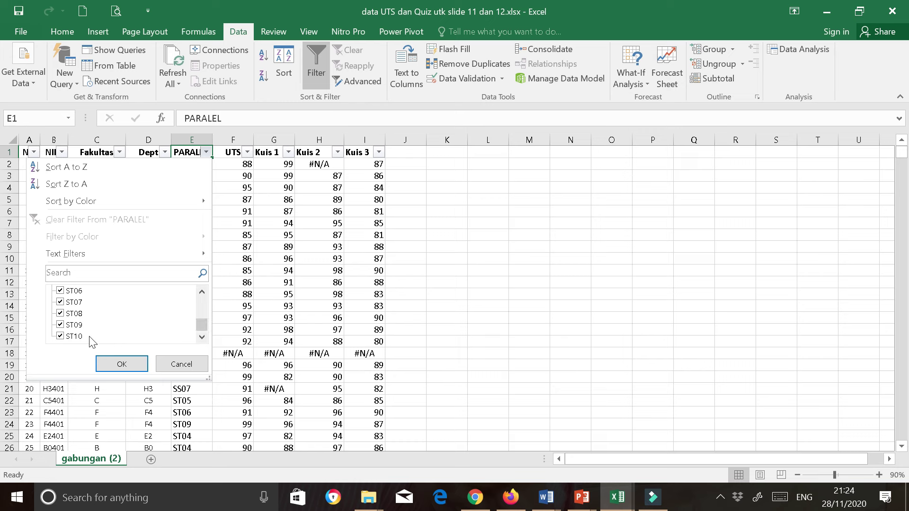
scroll(63, 293, up, 5)
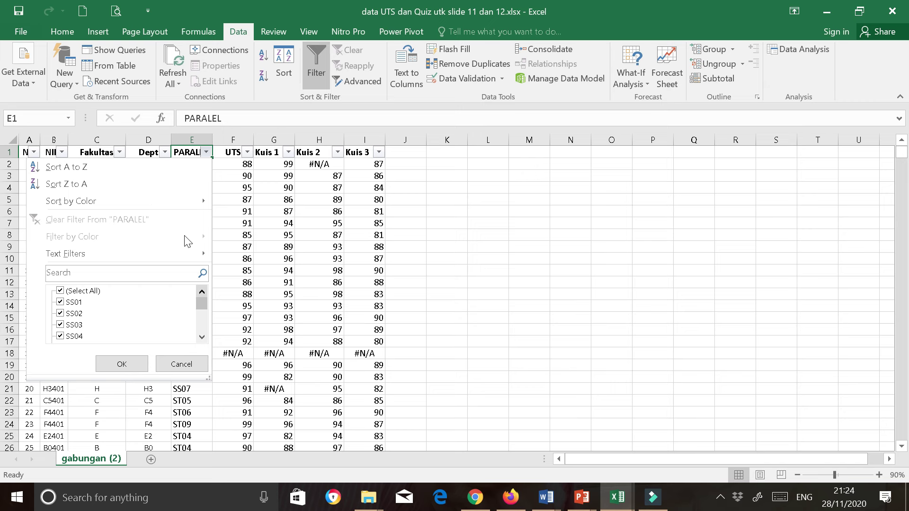
click(60, 291)
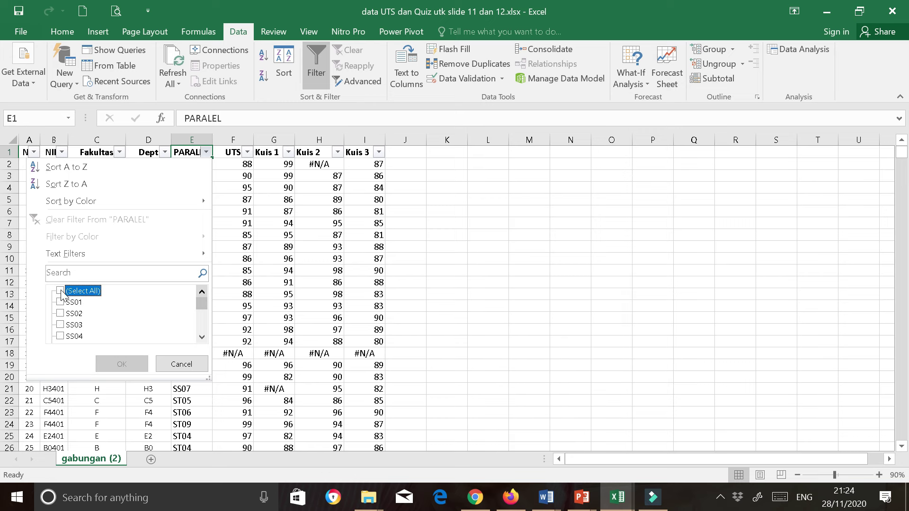
click(60, 303)
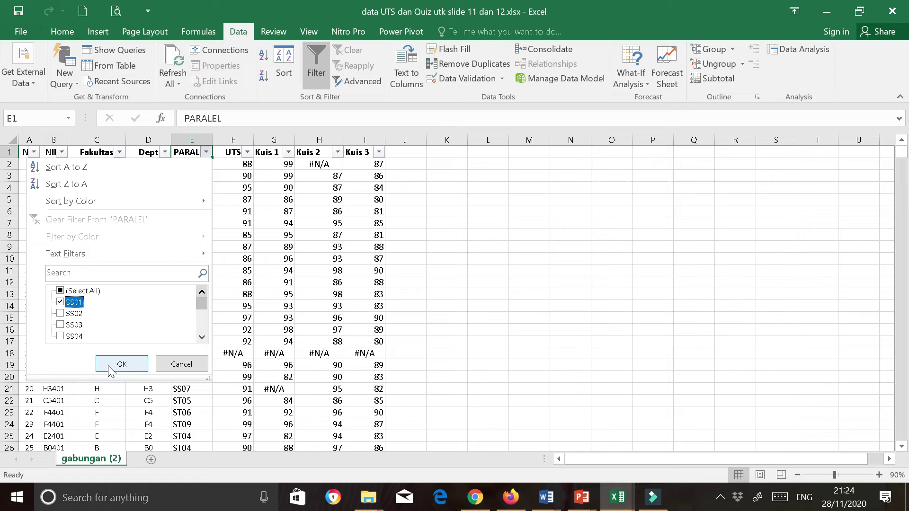
click(121, 364)
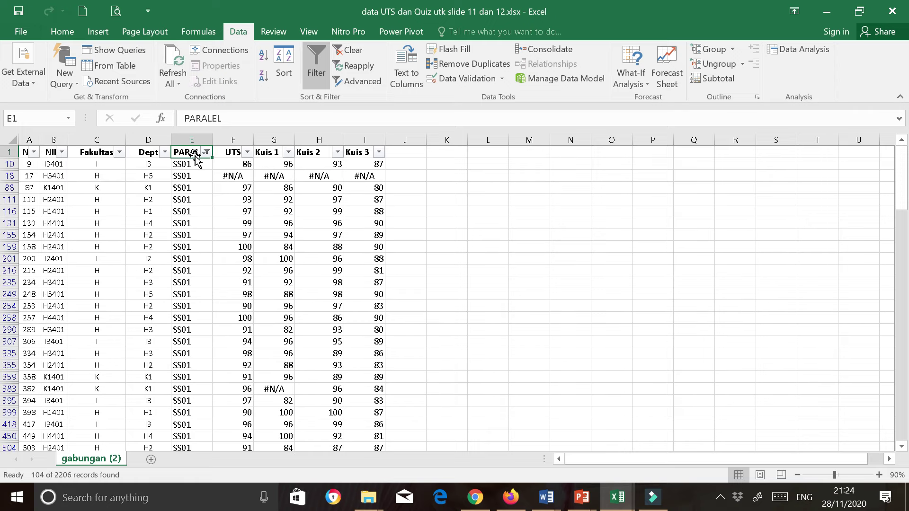
Look through the filtered SS01 rows down to the end of the list and return to the header row
scroll(195, 156, down, 12)
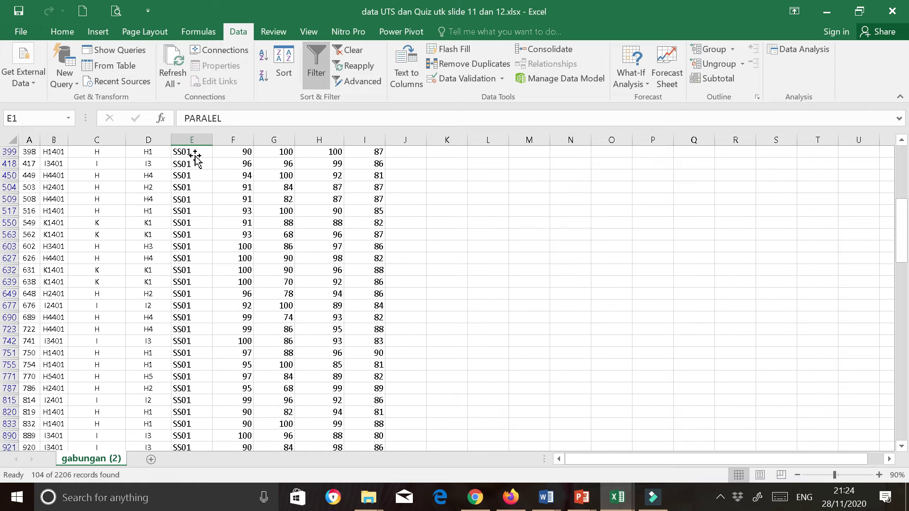
scroll(194, 154, down, 15)
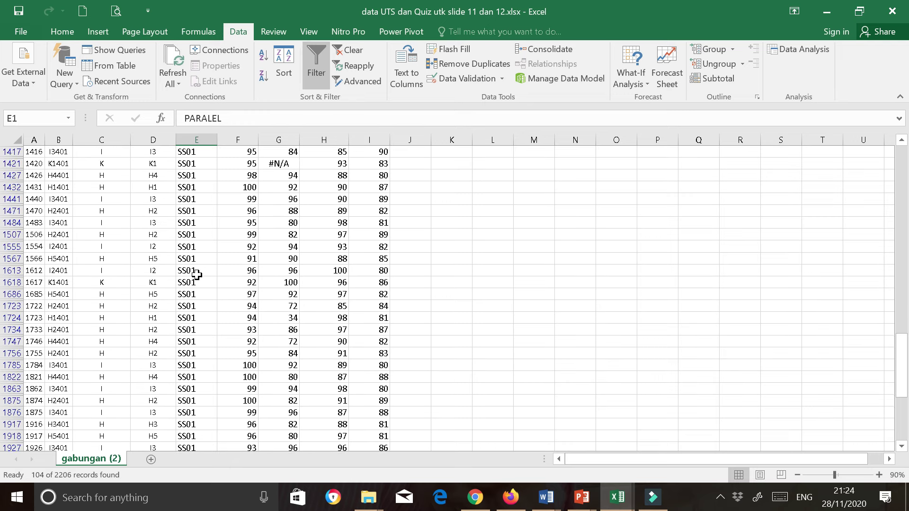
scroll(196, 282, down, 7)
scroll(196, 279, up, 8)
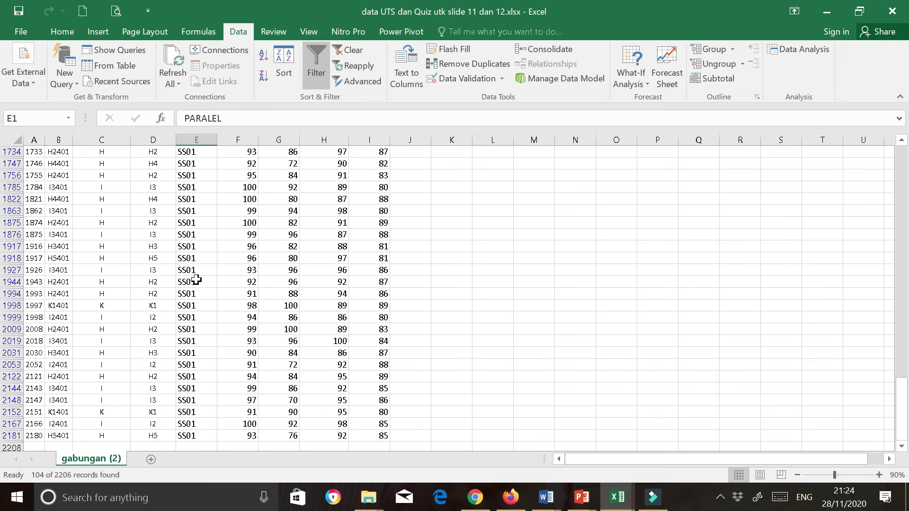
scroll(196, 274, up, 20)
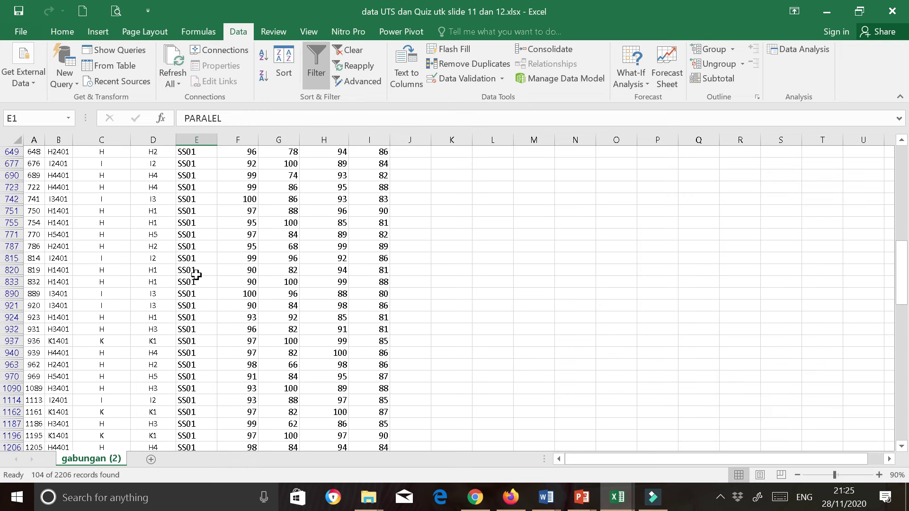
scroll(196, 275, up, 9)
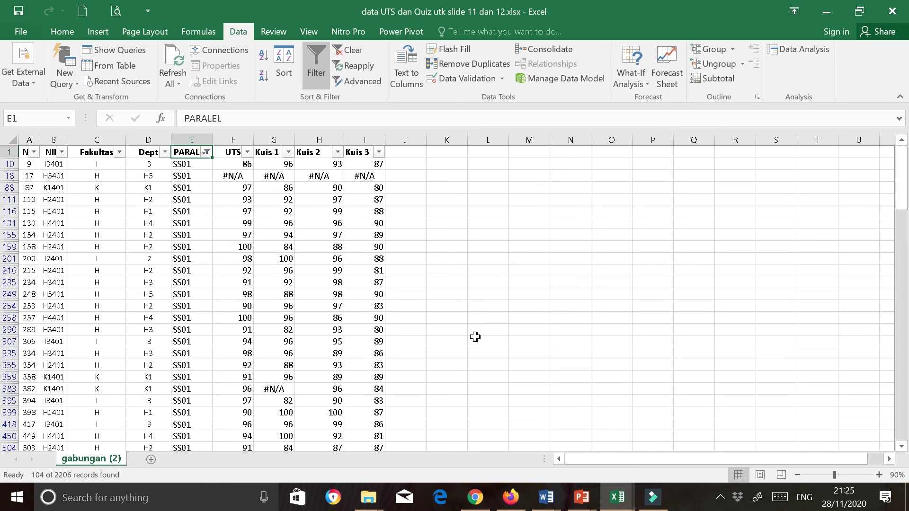
Change the PARALEL filter from SS01 to ST01 only and look through the filtered rows
click(207, 152)
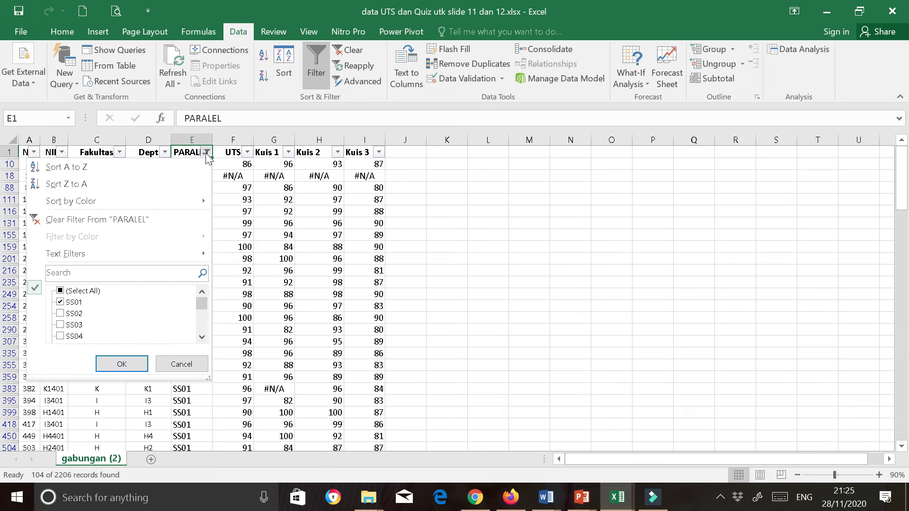
click(71, 302)
double_click(202, 338)
double_click(202, 337)
double_click(203, 337)
click(75, 303)
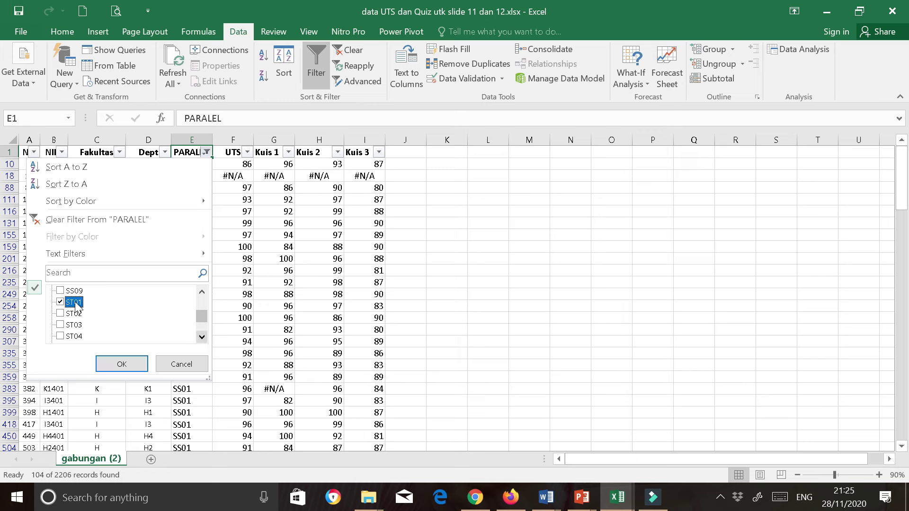
scroll(76, 306, up, 3)
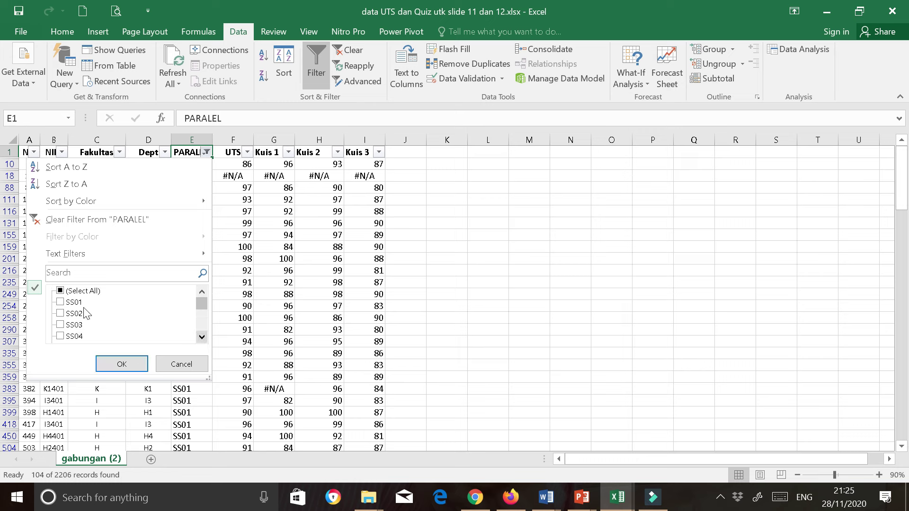
scroll(147, 340, down, 6)
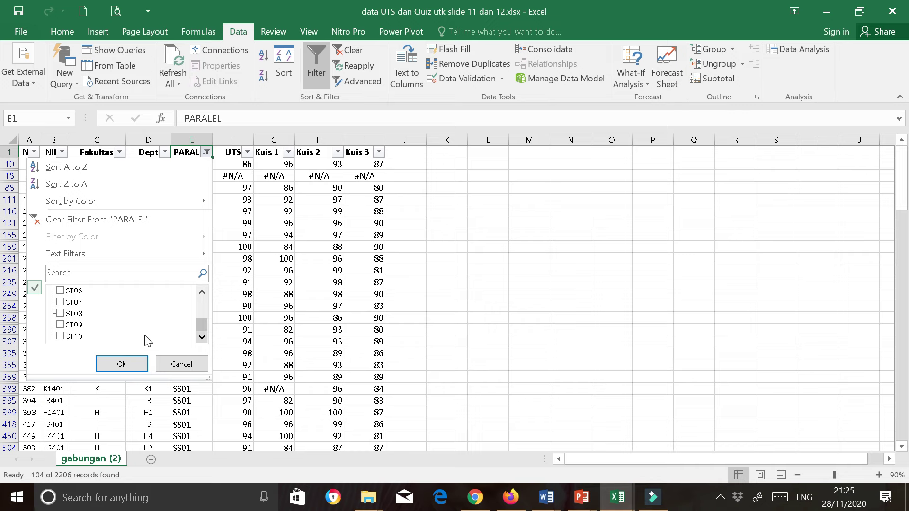
click(124, 365)
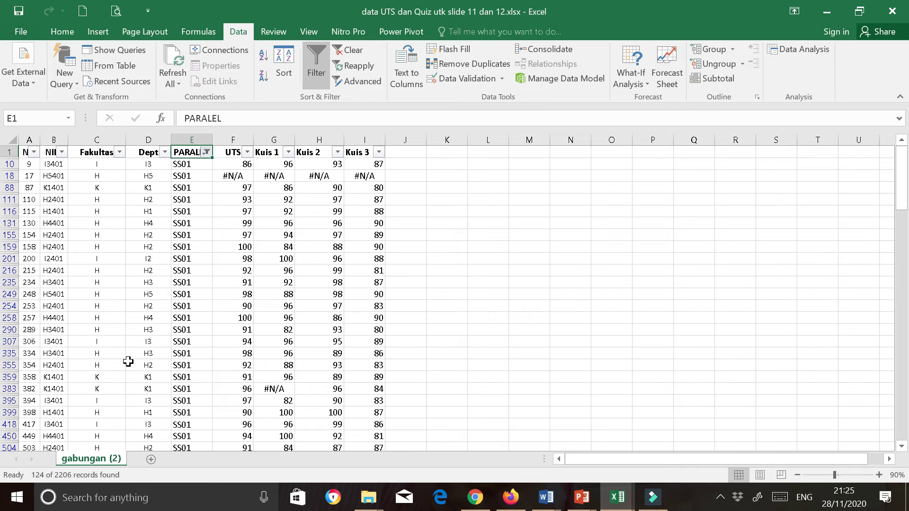
scroll(205, 279, down, 8)
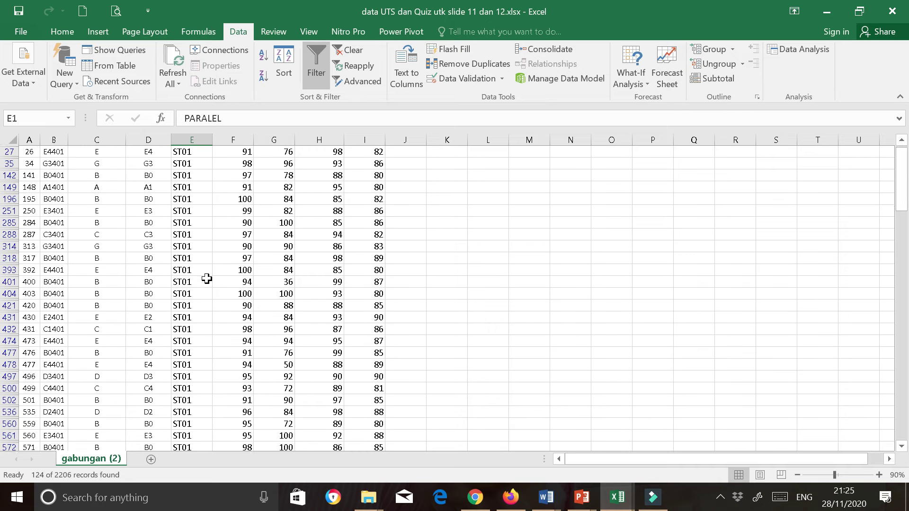
scroll(205, 283, down, 15)
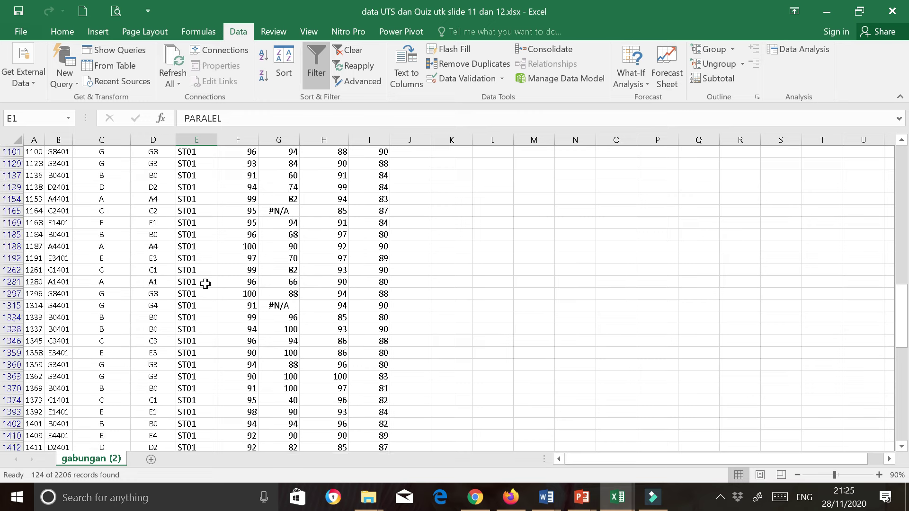
scroll(205, 283, up, 20)
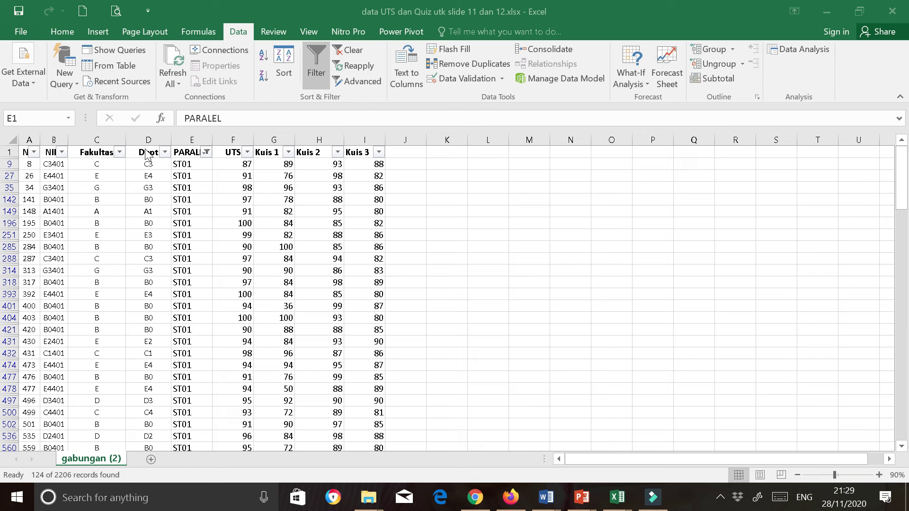
Reselect all classes in the PARALEL filter to show every record
click(204, 154)
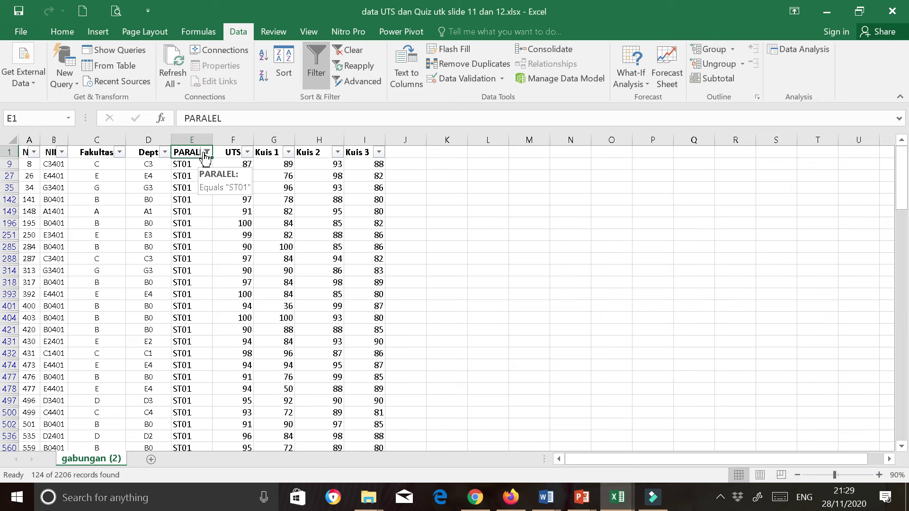
click(207, 152)
click(85, 290)
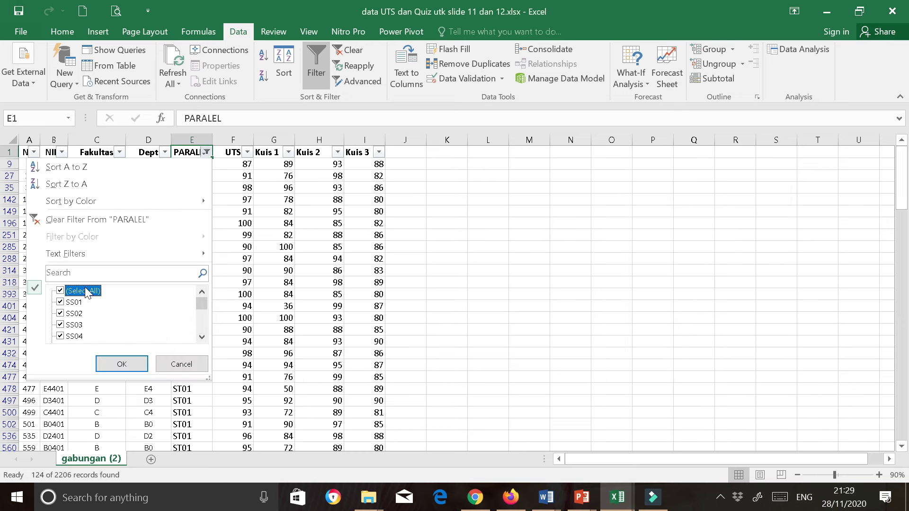
click(124, 364)
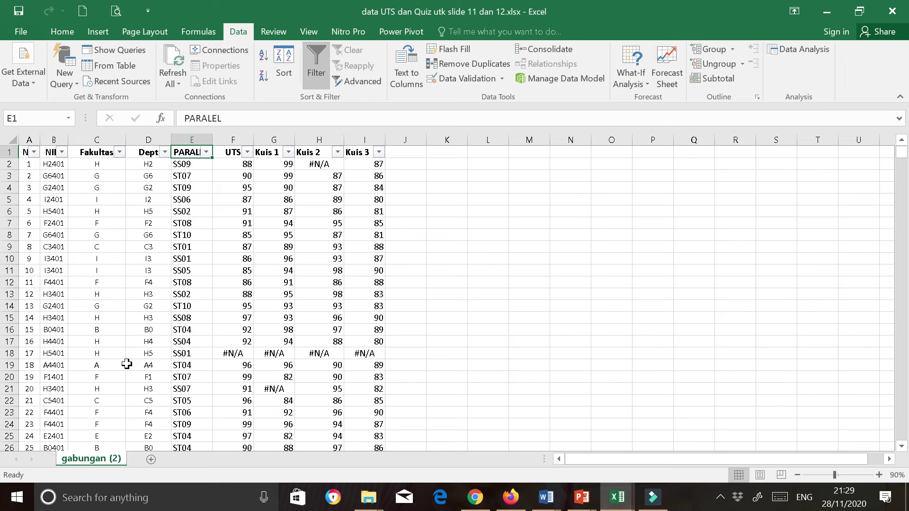
Filter the Dept column so that only the rows of department G7 are shown
click(164, 152)
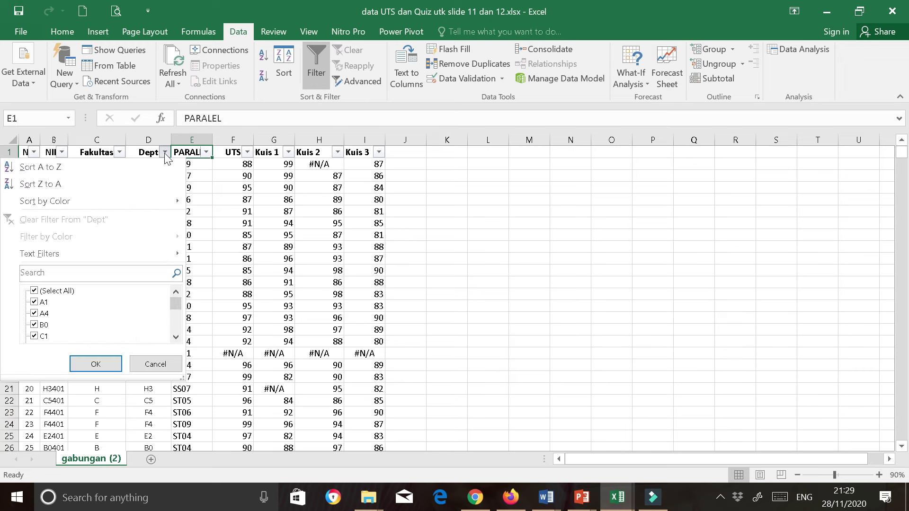
click(56, 293)
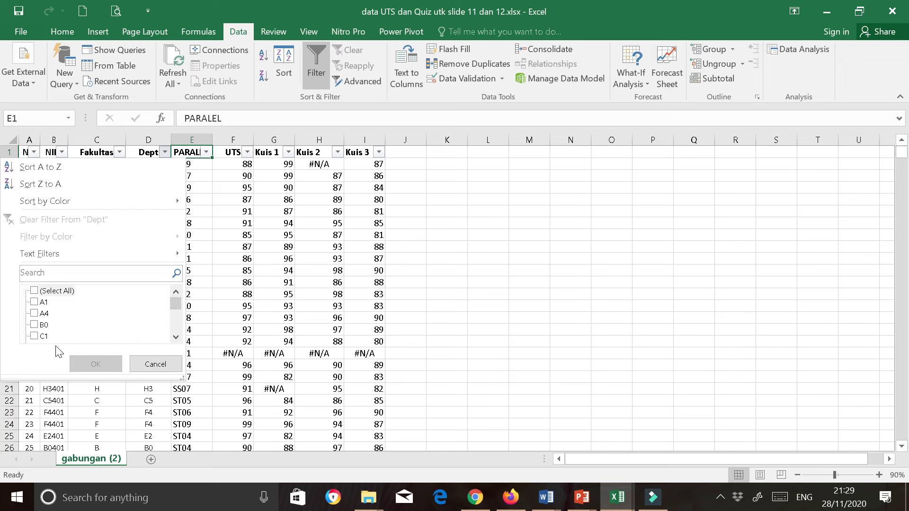
drag(179, 311, 176, 327)
click(44, 325)
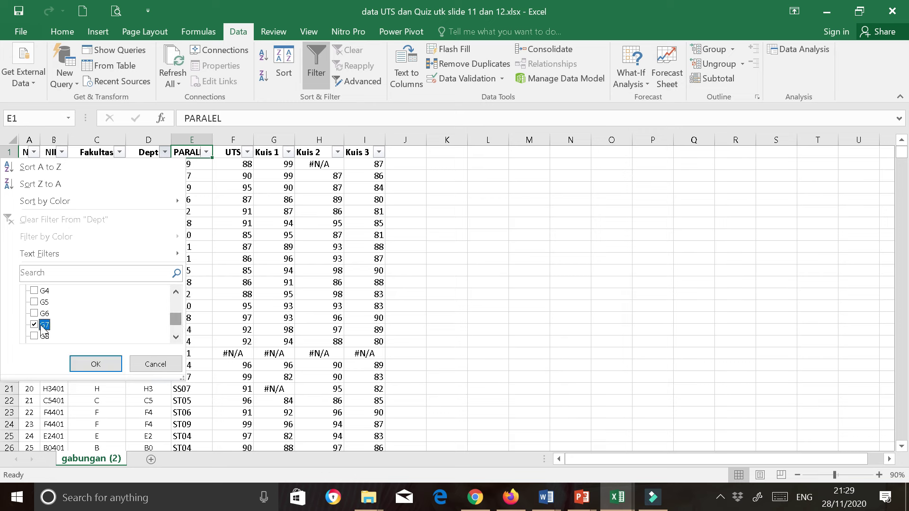
click(87, 366)
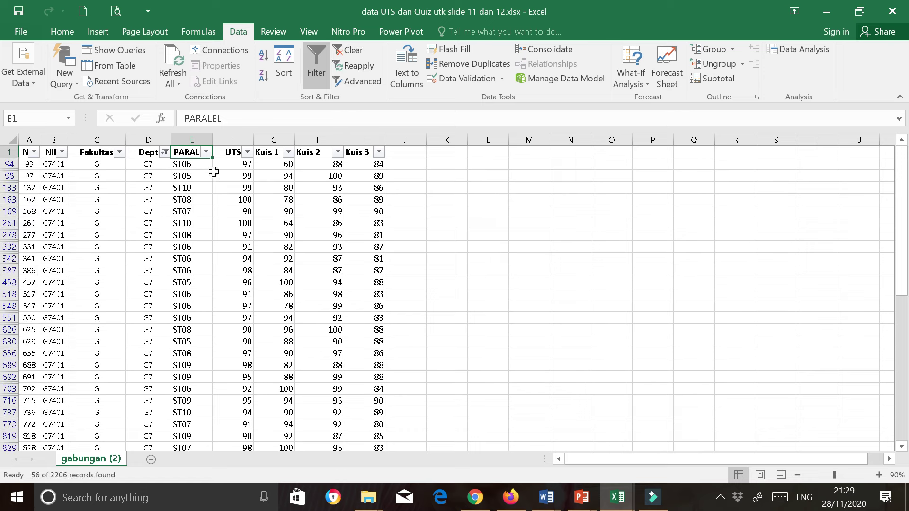
Select the Kuis 1 column and examine the scores of all filtered G7 rows
click(275, 141)
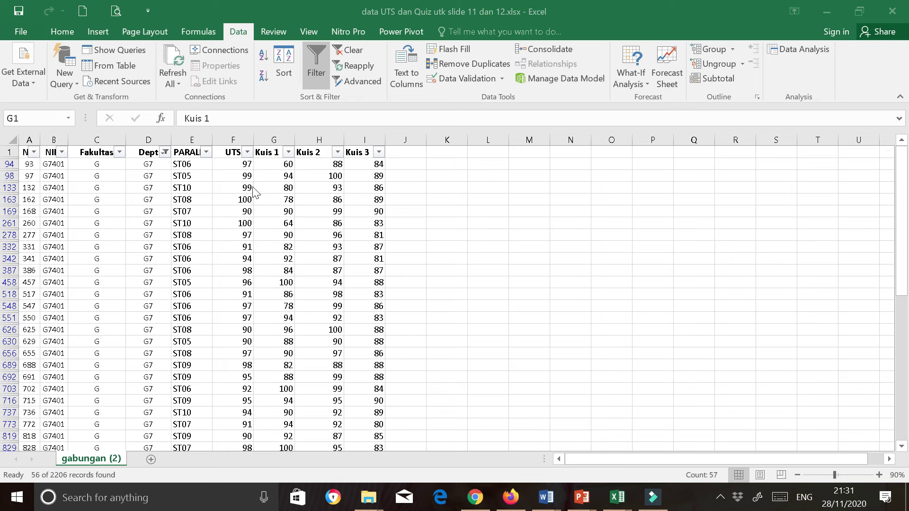
click(277, 141)
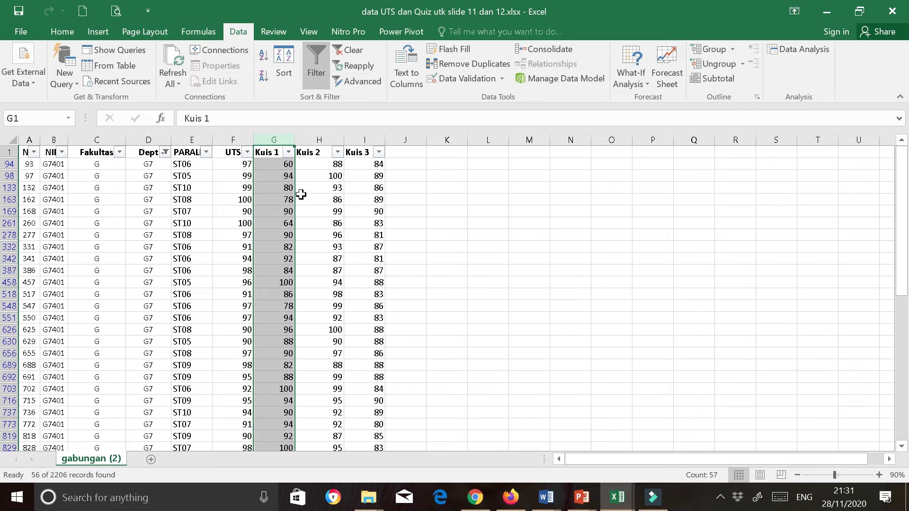
scroll(279, 167, down, 3)
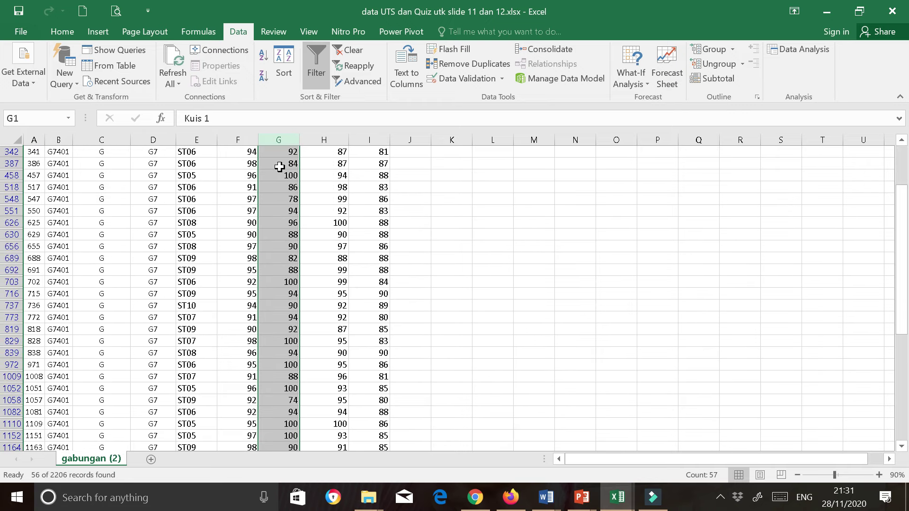
scroll(280, 167, down, 12)
scroll(271, 282, up, 15)
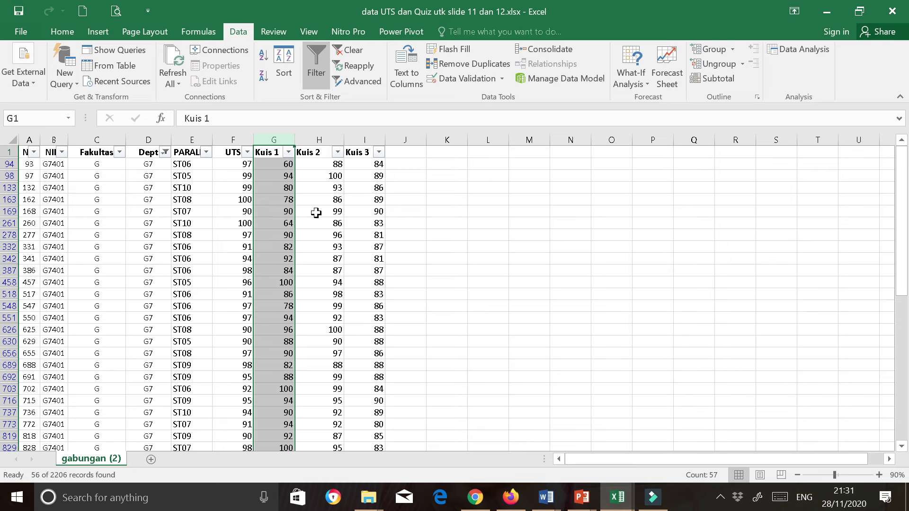
Remove the G7 restriction from the Dept filter to show the records of all departments
click(164, 153)
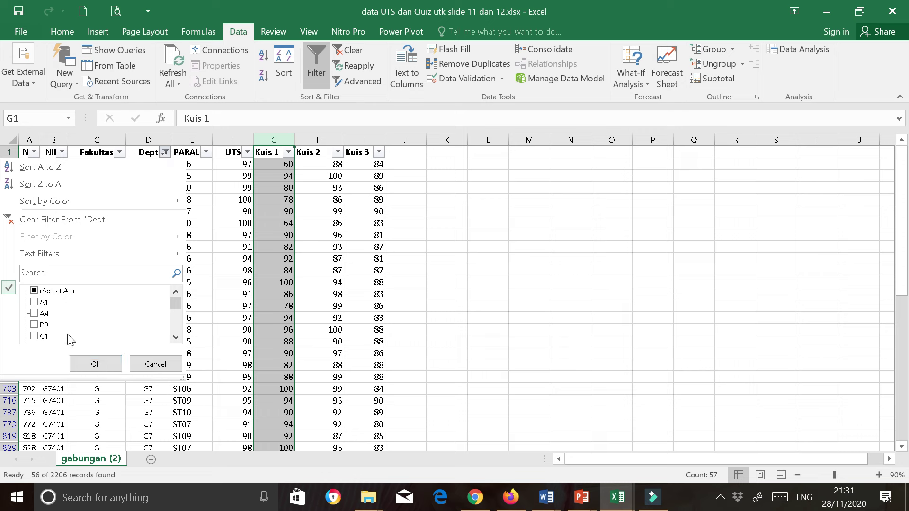
mouse_move(177, 306)
mouse_down()
mouse_move(176, 332)
mouse_move(175, 312)
mouse_up()
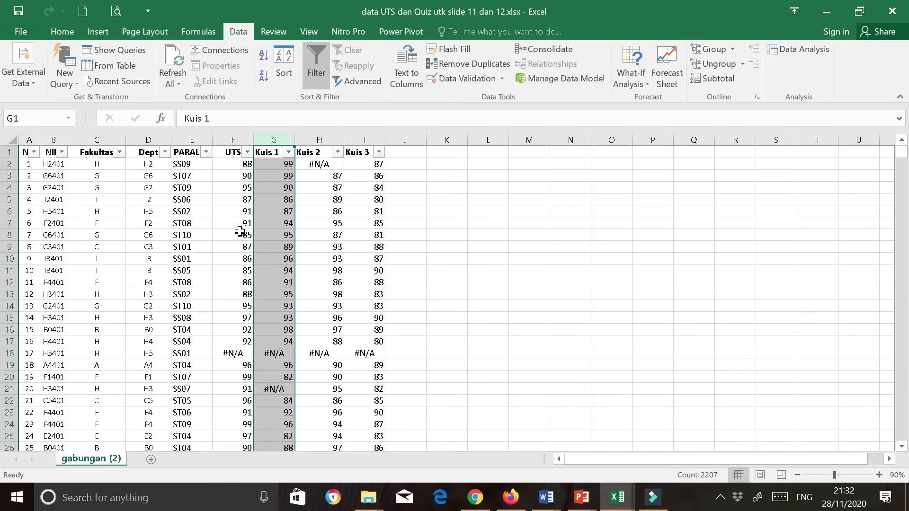
Remove the header filters from the score table and reapply them with the UTS header cell selected
click(314, 153)
click(321, 59)
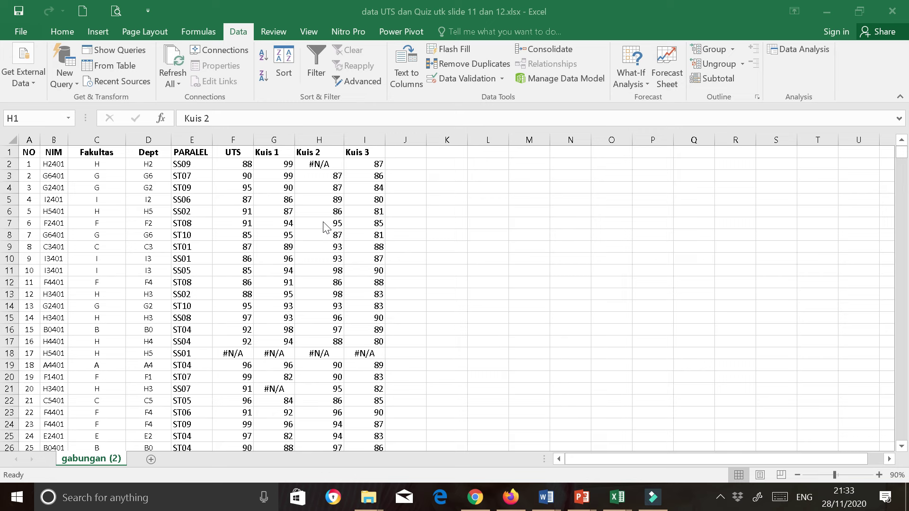
click(242, 190)
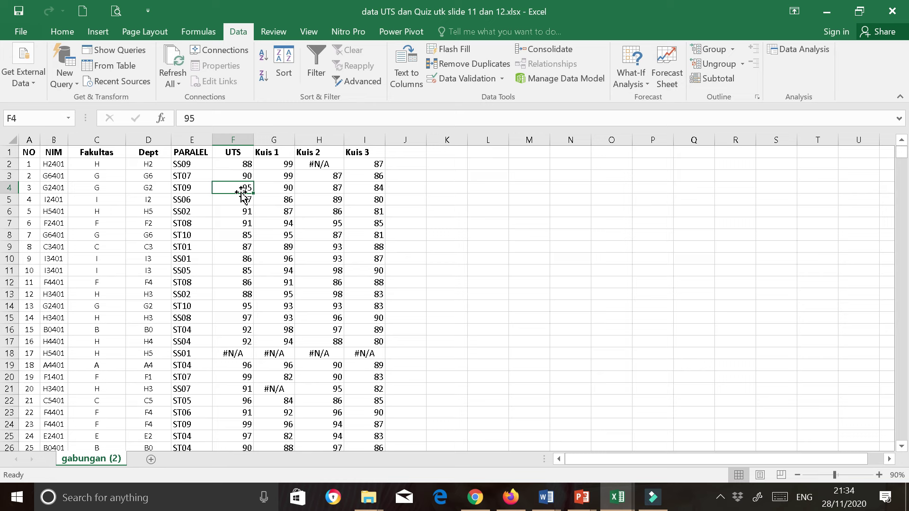
click(233, 152)
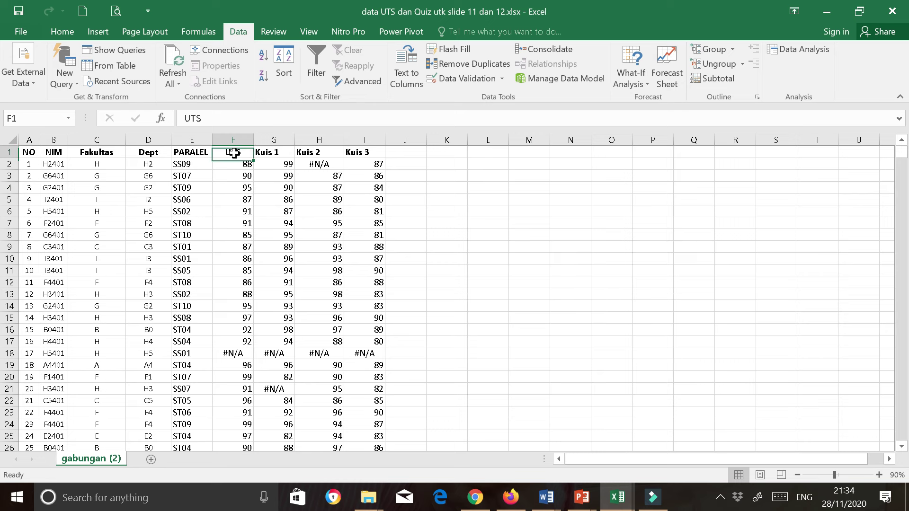
click(320, 63)
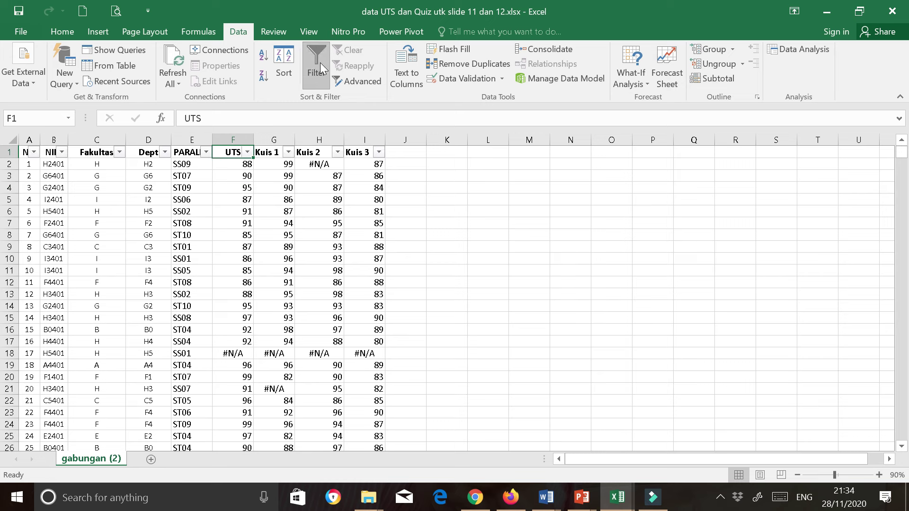
Filter the UTS column so that only the rows with #N/A are shown
click(248, 154)
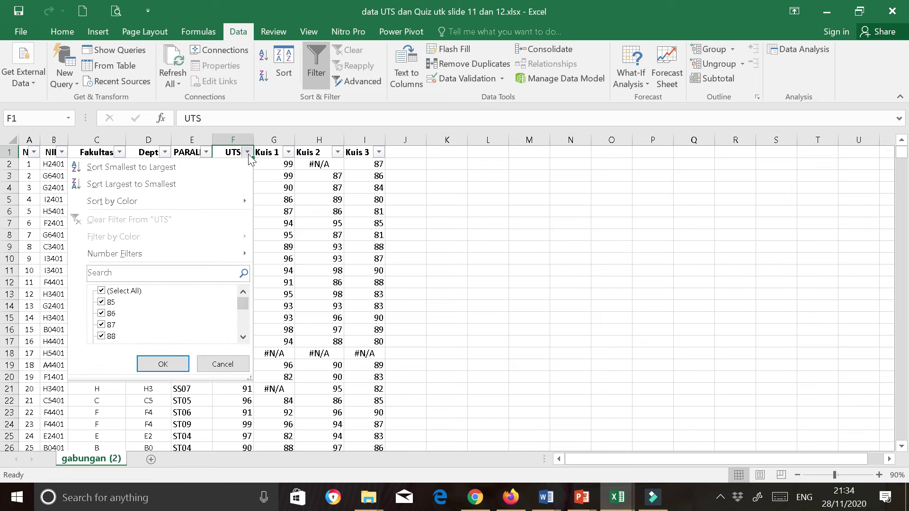
click(139, 292)
scroll(242, 326, down, 4)
click(101, 336)
click(159, 364)
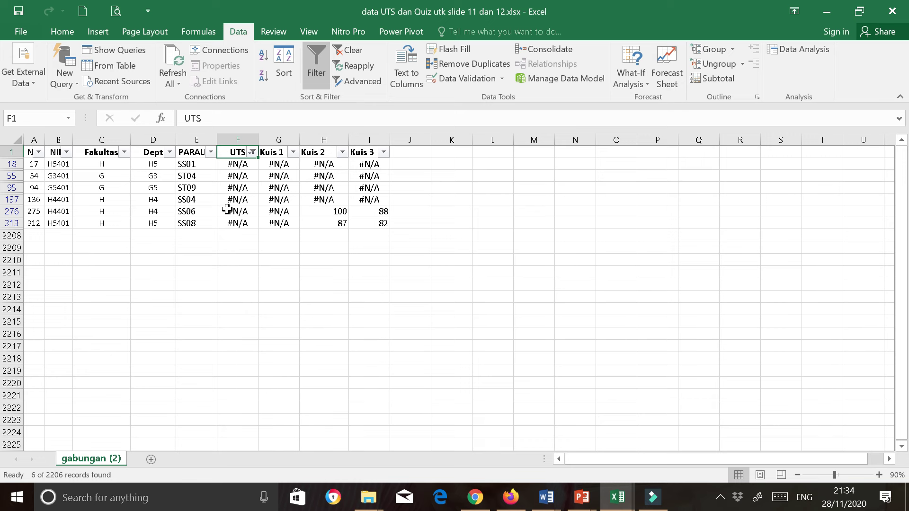
click(236, 223)
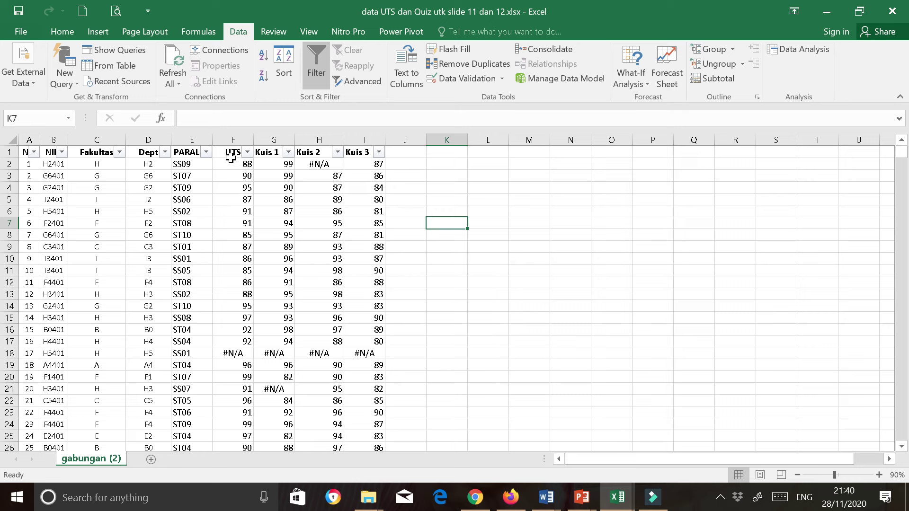
Filter the PARALEL column to exclude classes ST01 to ST10, leaving only the SS classes
click(207, 152)
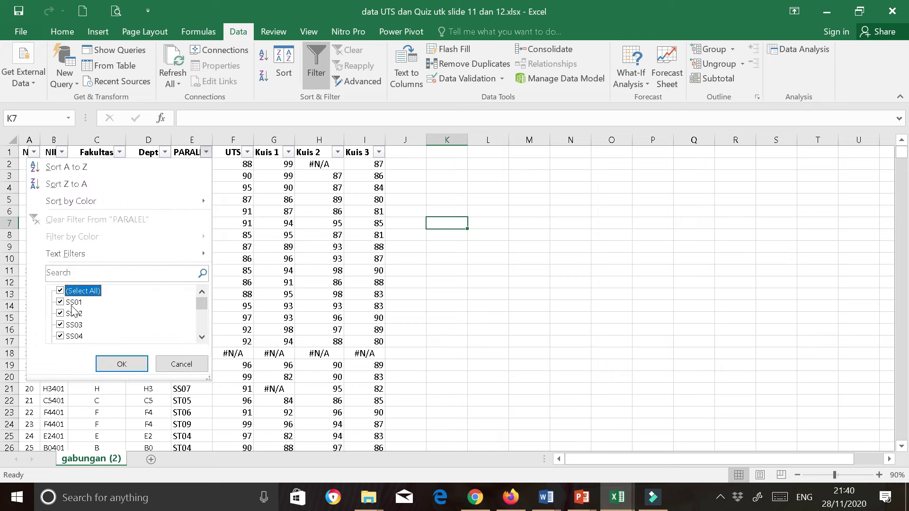
drag(199, 306, 203, 322)
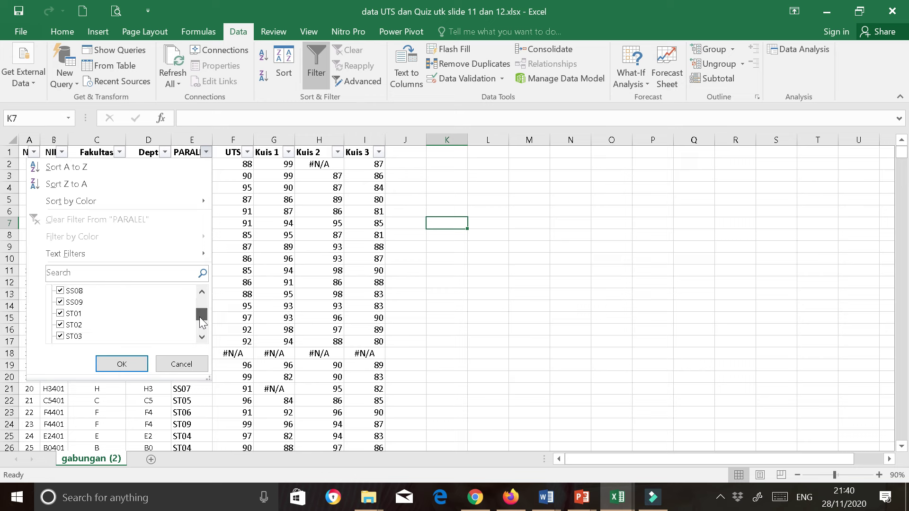
click(60, 313)
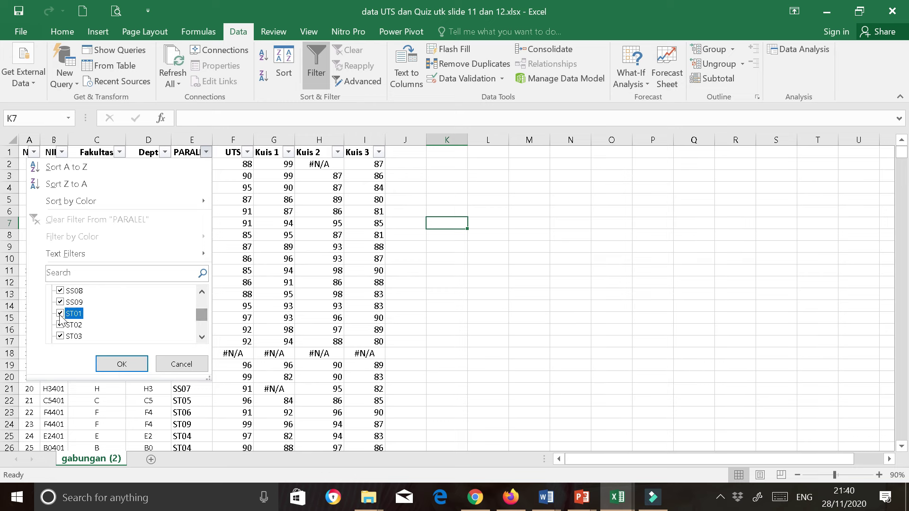
click(60, 325)
click(61, 336)
scroll(62, 336, down, 1)
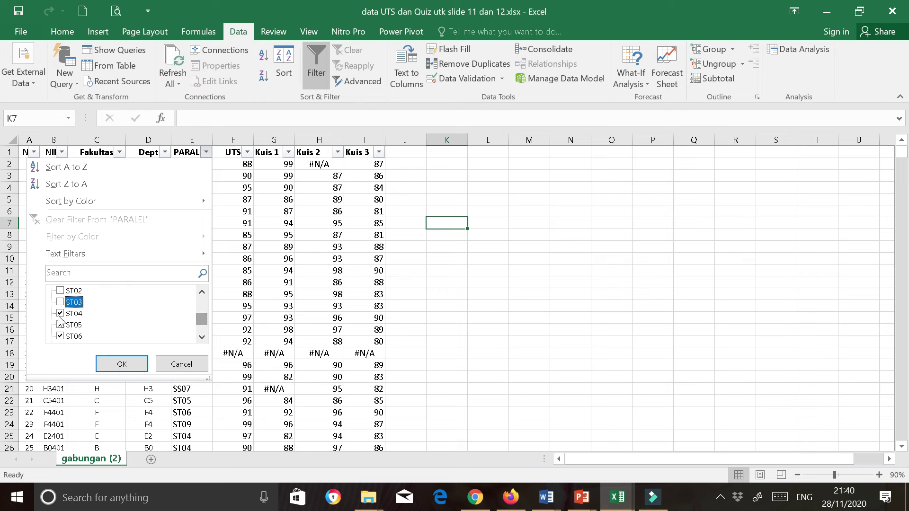
click(61, 314)
click(60, 325)
click(60, 336)
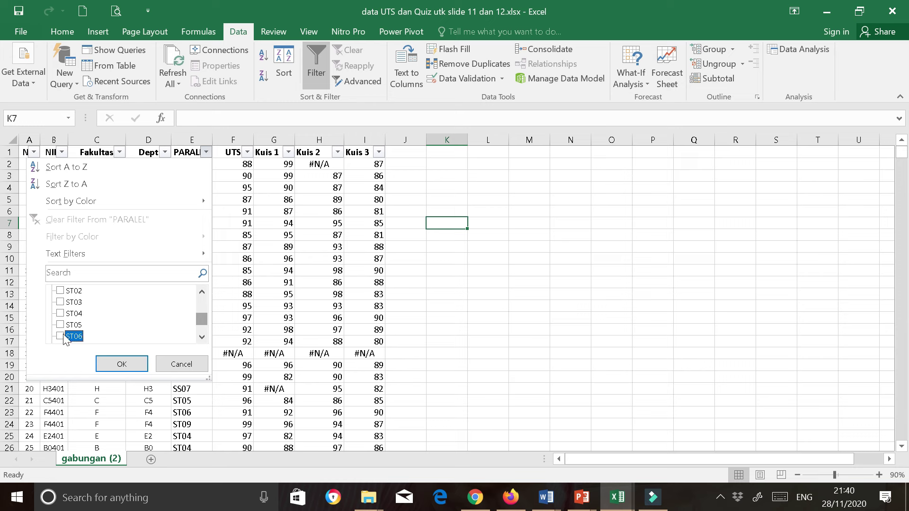
scroll(61, 336, down, 1)
click(59, 302)
click(60, 314)
click(60, 325)
click(61, 336)
click(122, 364)
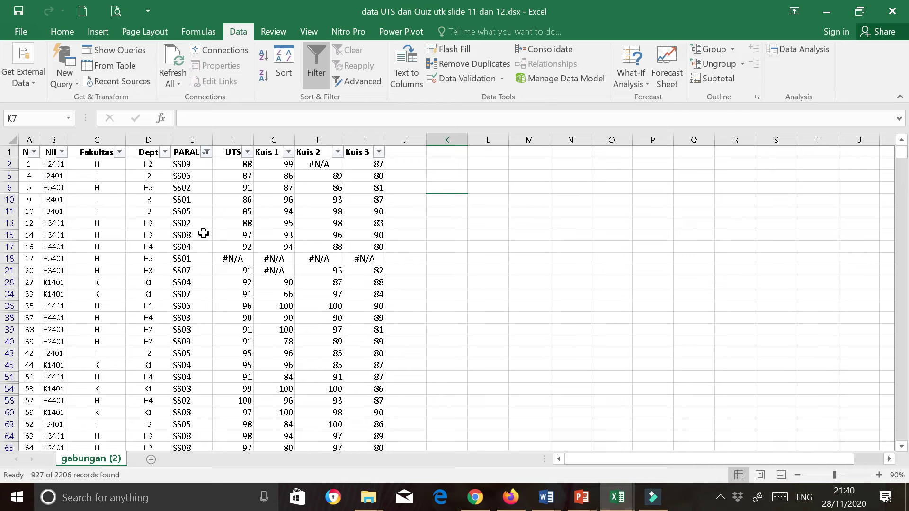
Review the filtered SS rows and check which classes are included in the PARALEL filter
scroll(182, 246, down, 2)
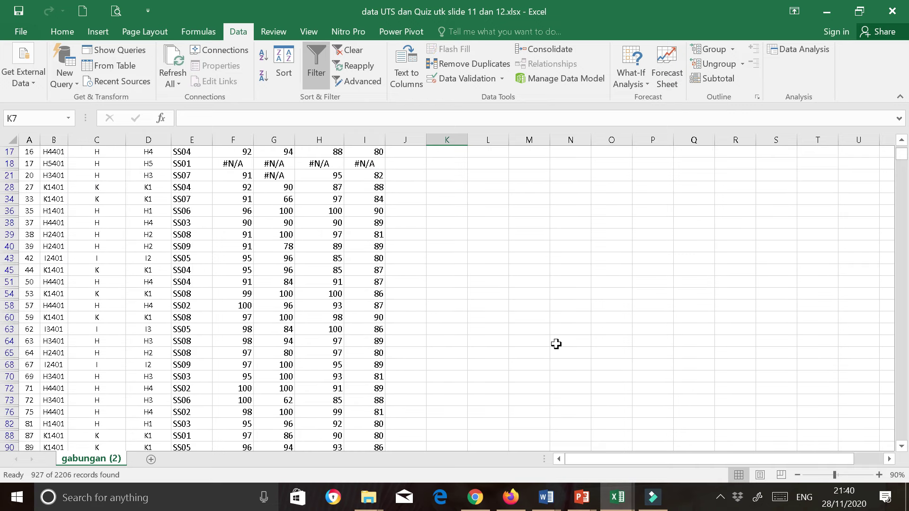
mouse_move(902, 157)
mouse_down()
mouse_move(903, 166)
mouse_move(902, 150)
mouse_up()
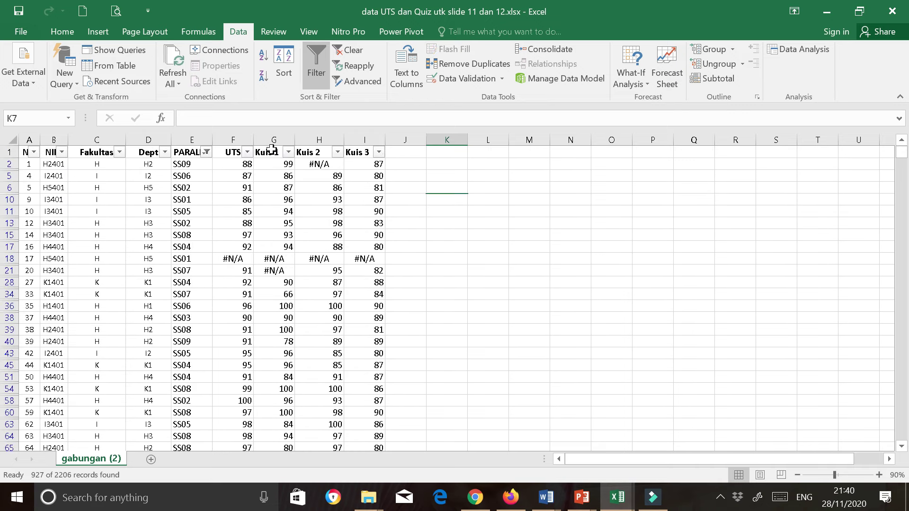
click(207, 154)
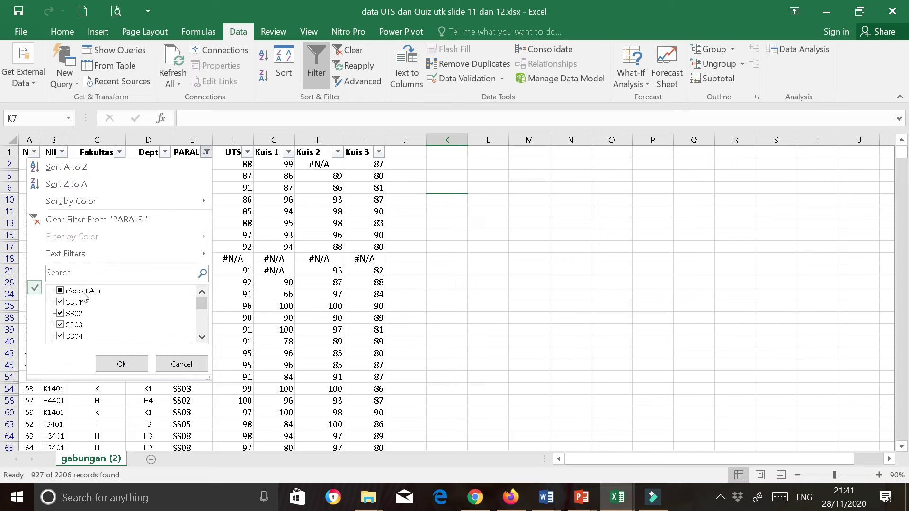
drag(200, 311, 197, 349)
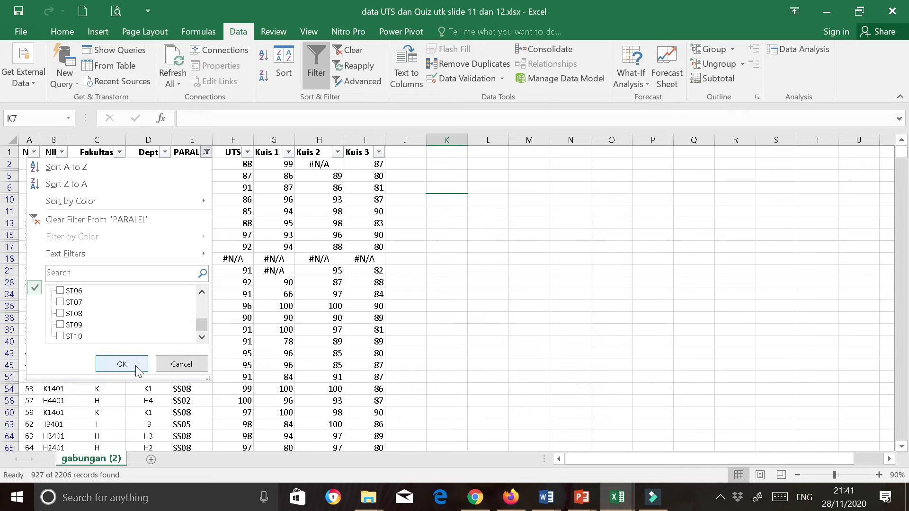
click(161, 365)
Select the UTS scores of the filtered SS rows from F2 down to row 1639 and examine them
drag(242, 165, 225, 455)
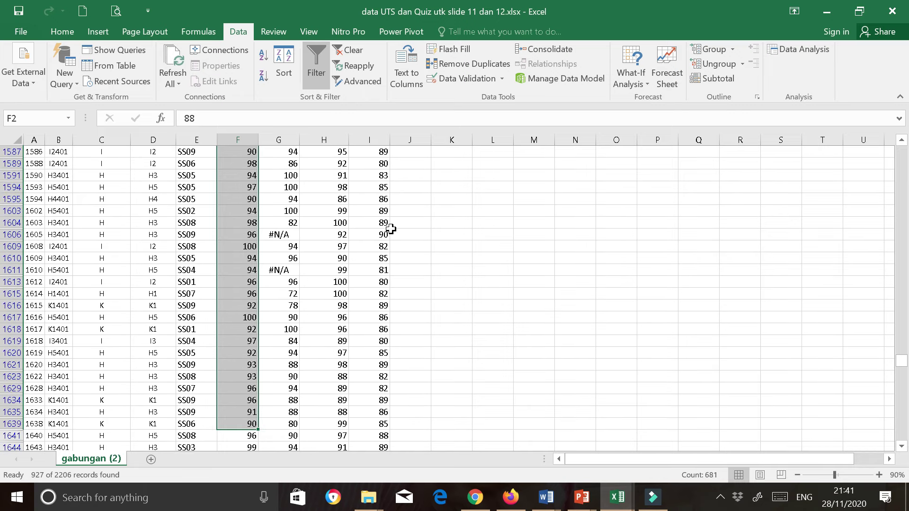
scroll(452, 349, up, 20)
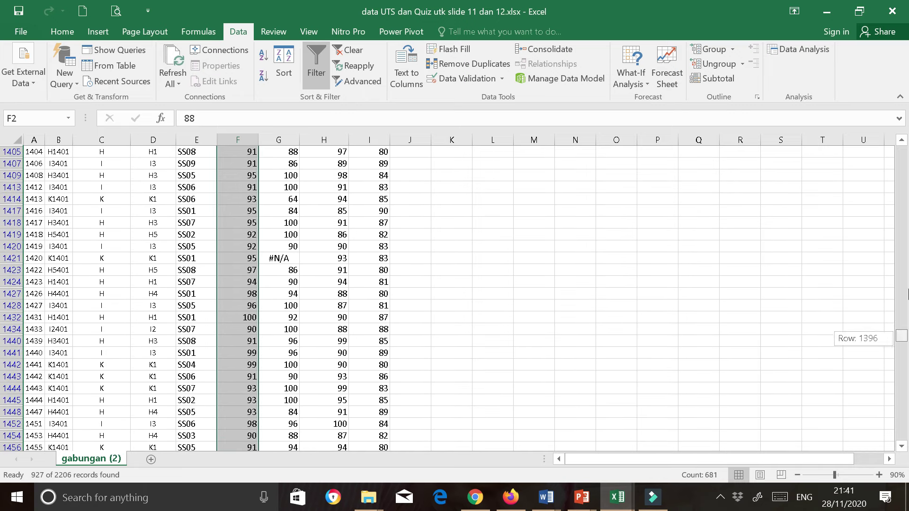